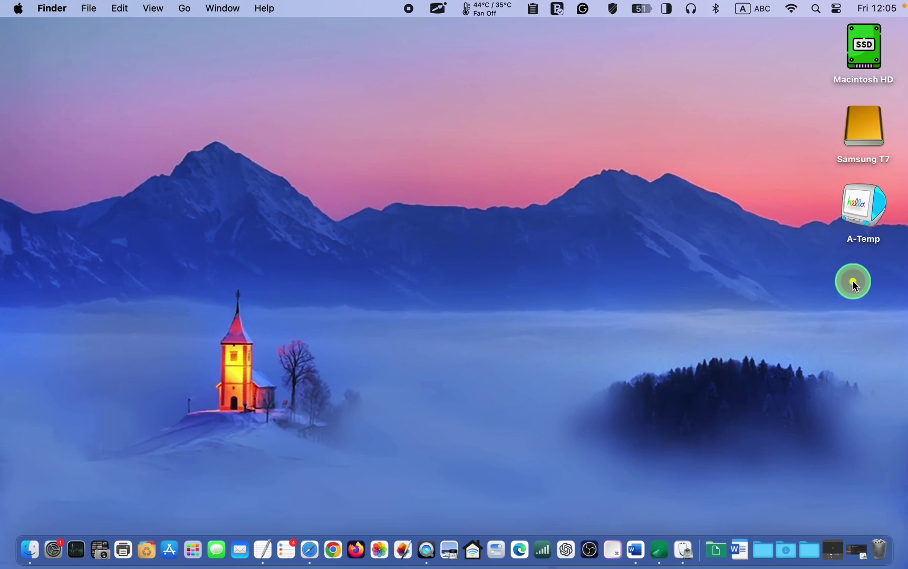
Step: Launch Disk Utility via Spotlight and switch the sidebar to Show All Devices
left_click_drag(733, 262, 876, 122)
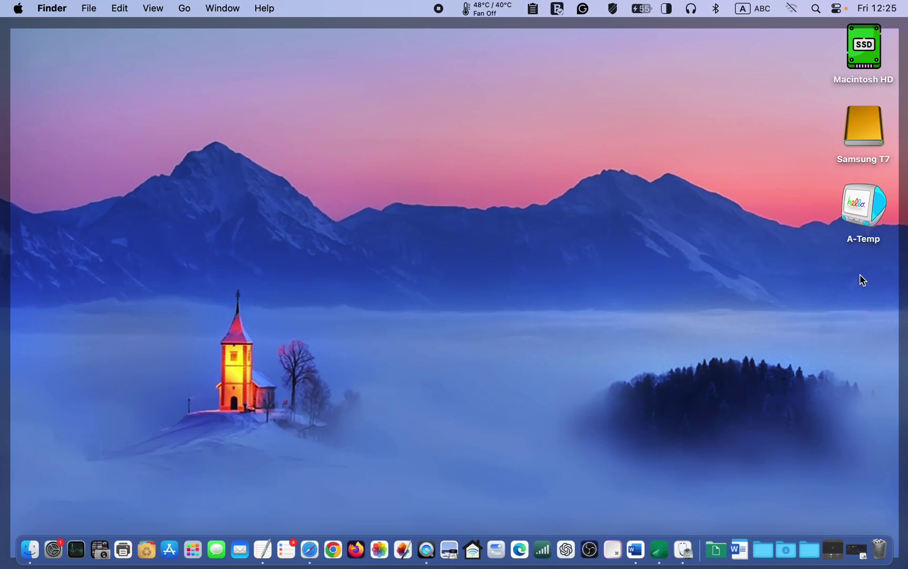
left_click(817, 11)
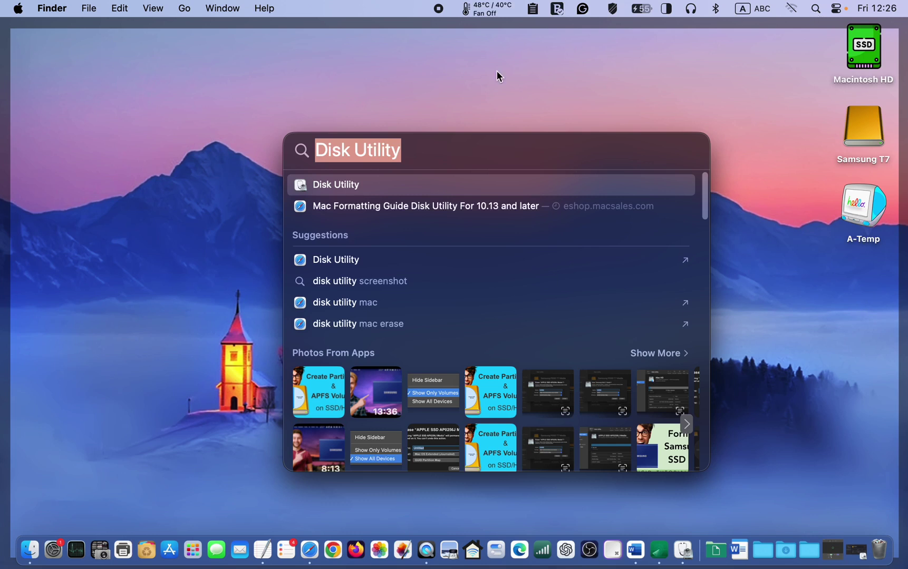
left_click(388, 195)
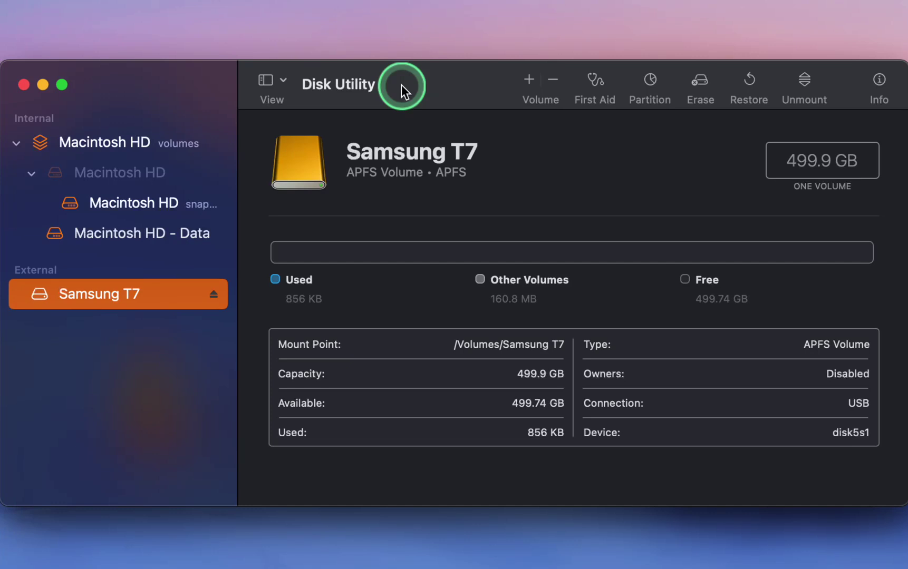
left_click(282, 80)
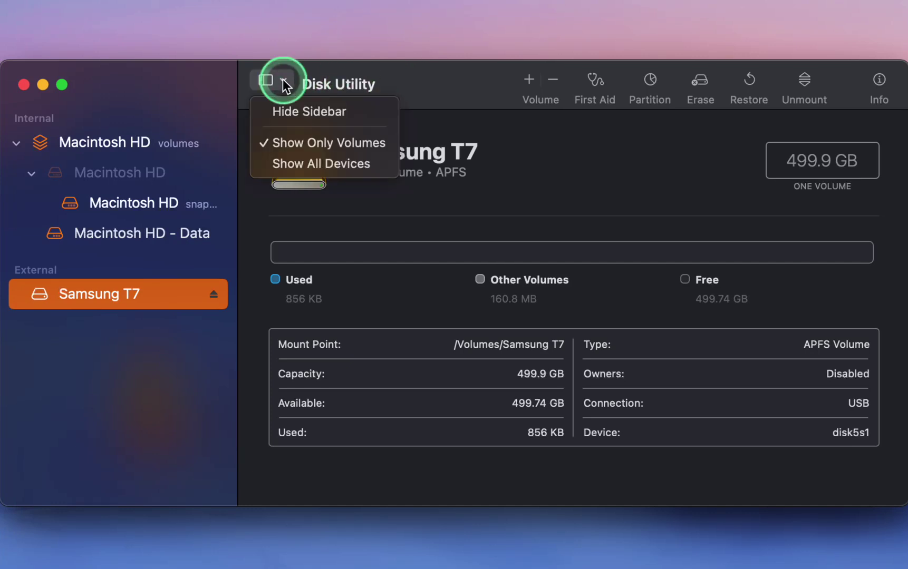
left_click(334, 164)
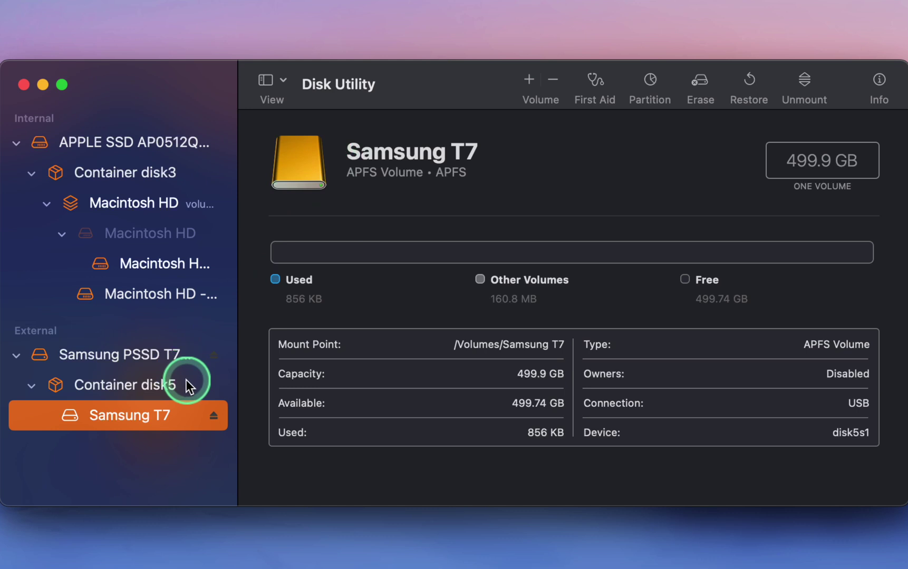
Step: Start a new volume in the Samsung drive's Container disk5
left_click(162, 386)
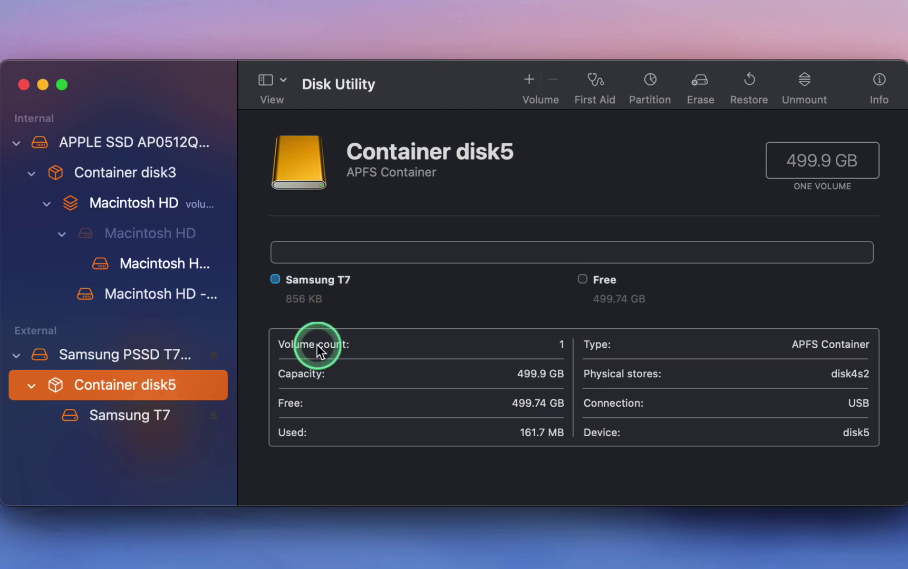
left_click(528, 78)
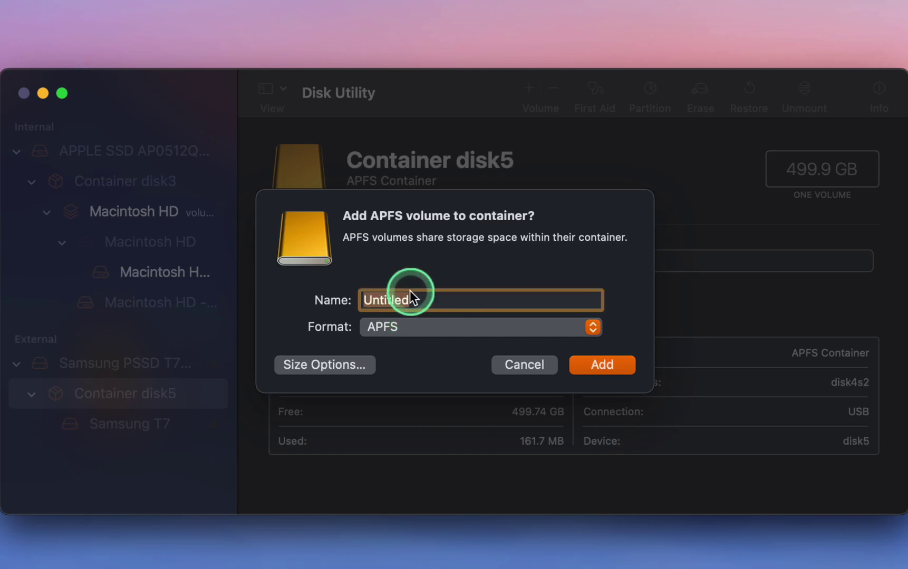
type("Mac OS Beta")
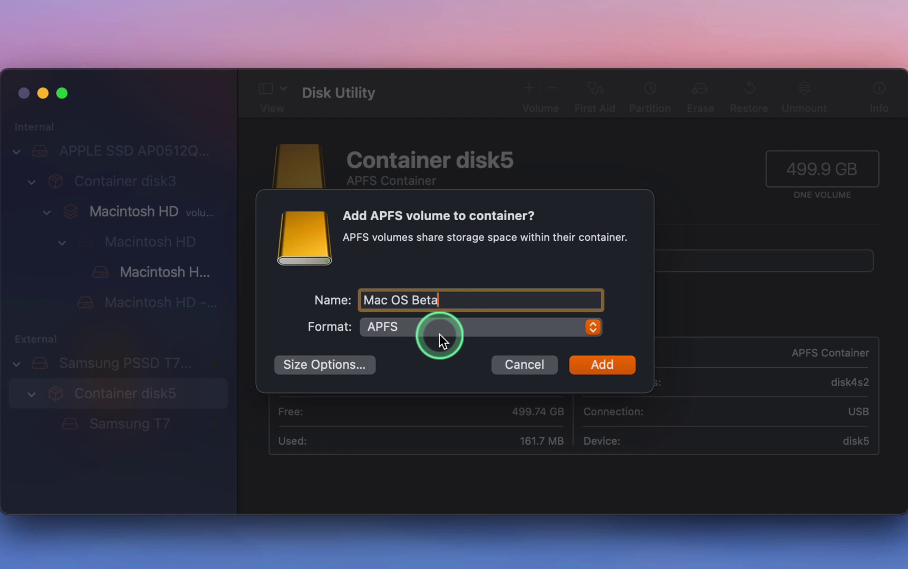
Step: Try APFS (Encrypted) for the Mac OS Beta volume, cancel the password sheet, and keep plain APFS
left_click(590, 334)
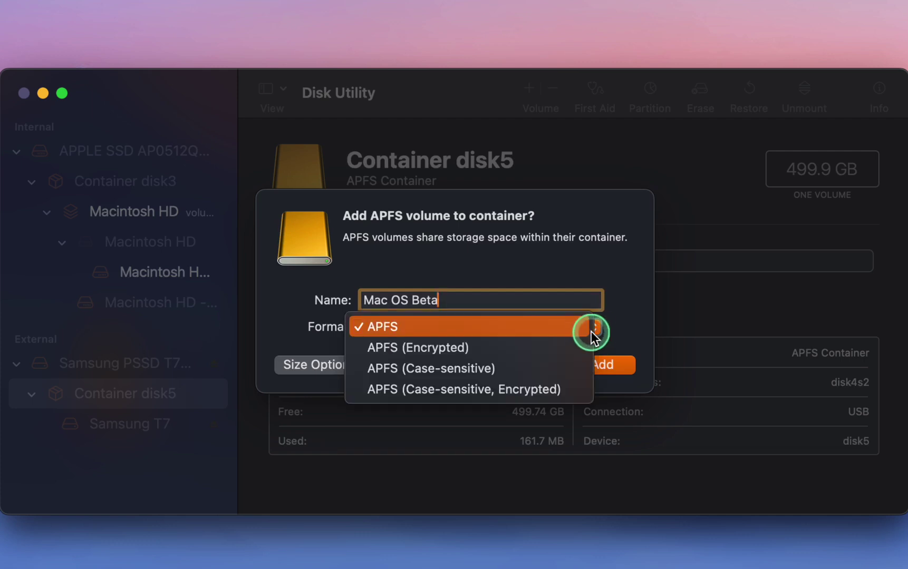
left_click(534, 348)
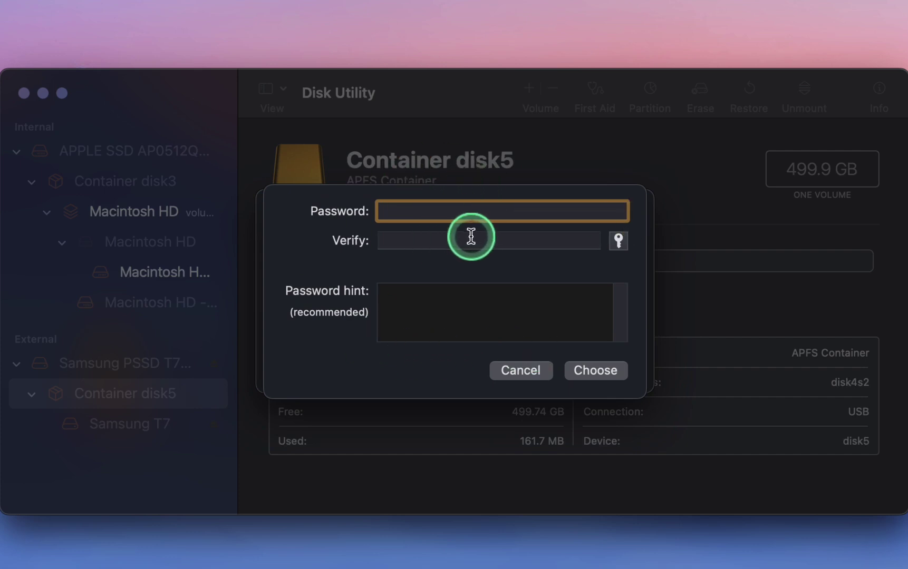
left_click(527, 370)
left_click(557, 310)
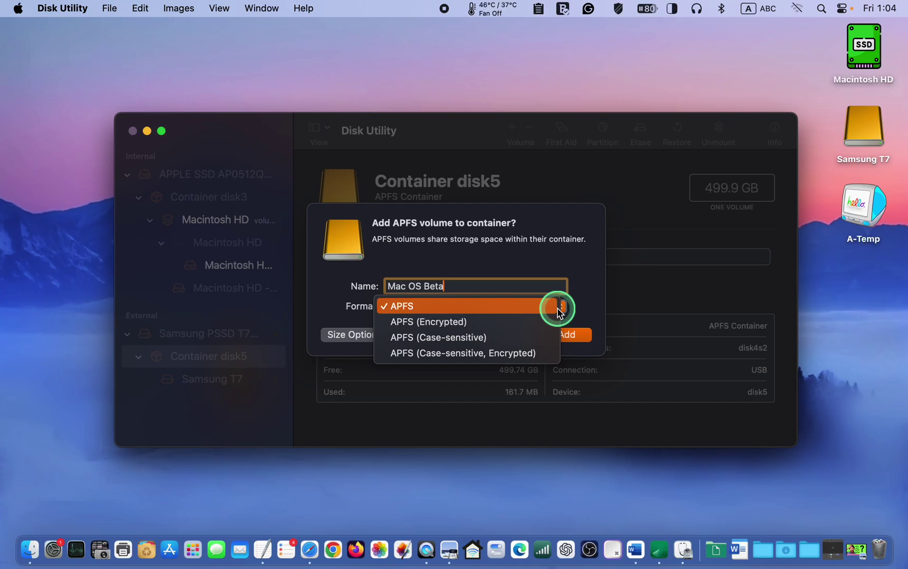
left_click(856, 550)
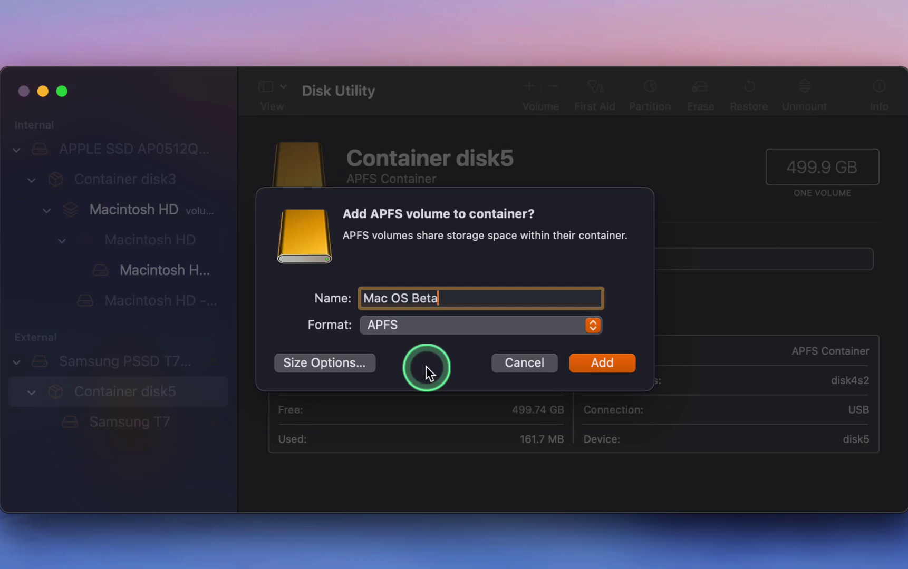
Step: Enter an 80 GB reserve size in the new volume's Size Options
left_click(356, 366)
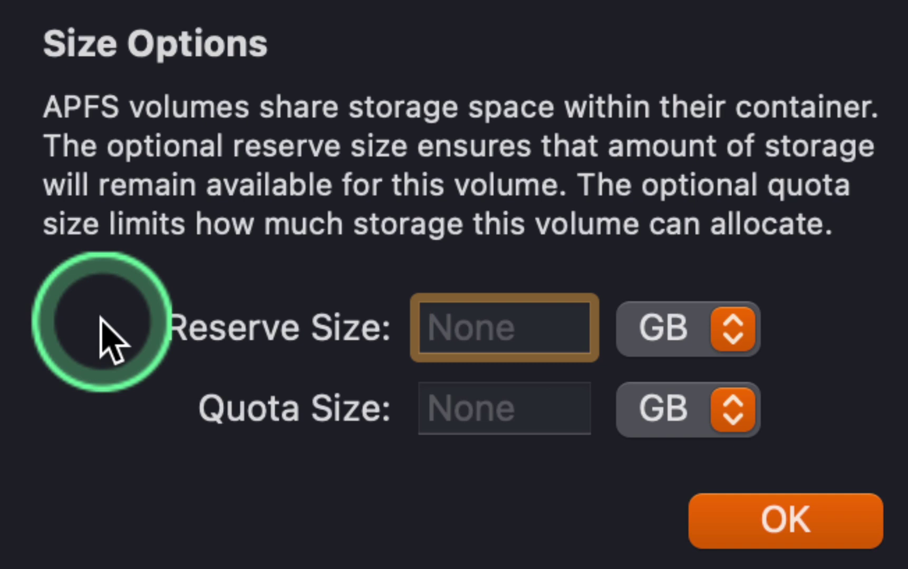
type("80")
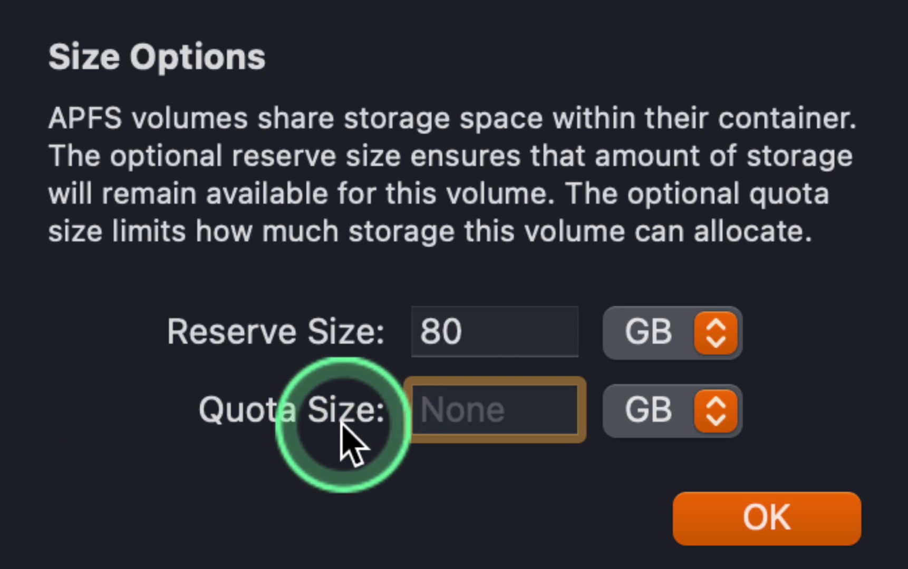
type("100")
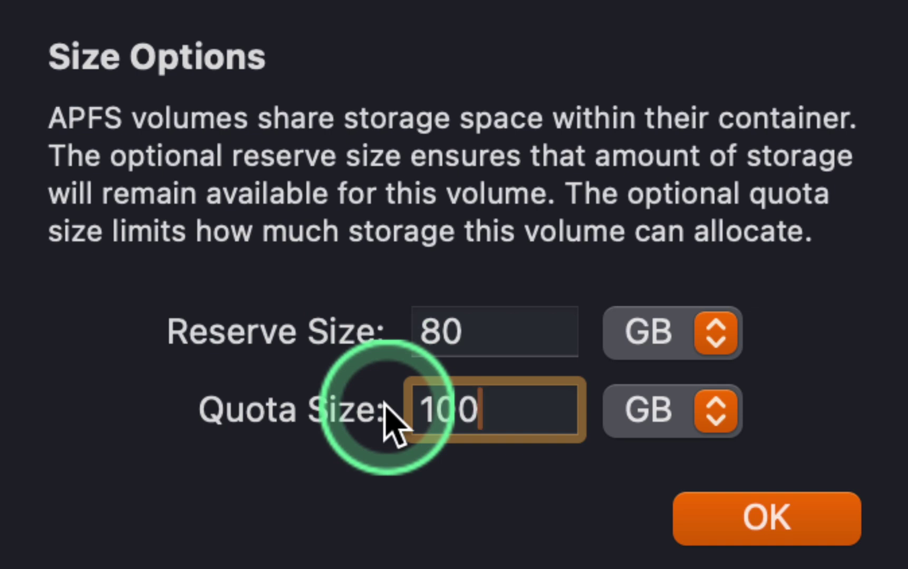
Step: Clear the typed Quota Size value so the volume has no quota, only the 80 GB reserve
key("super+a")
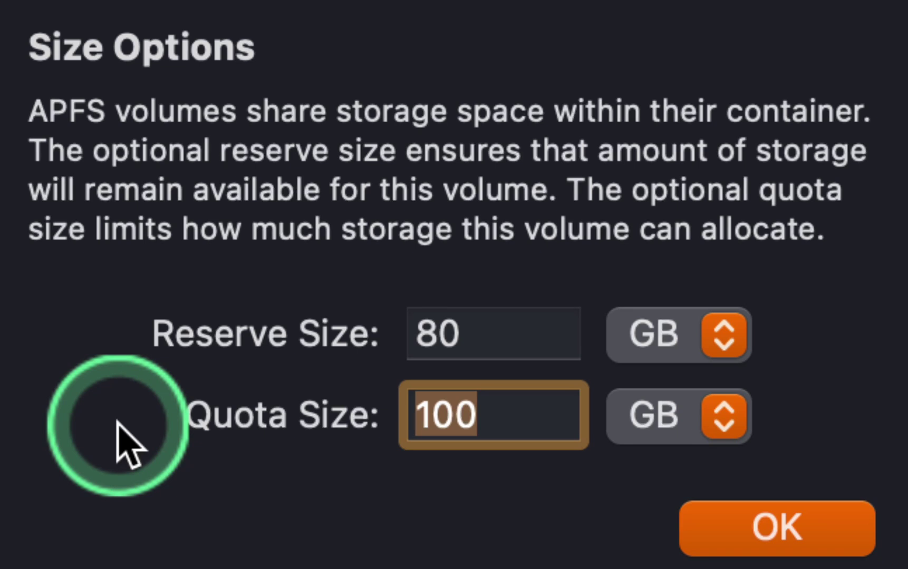
type("80")
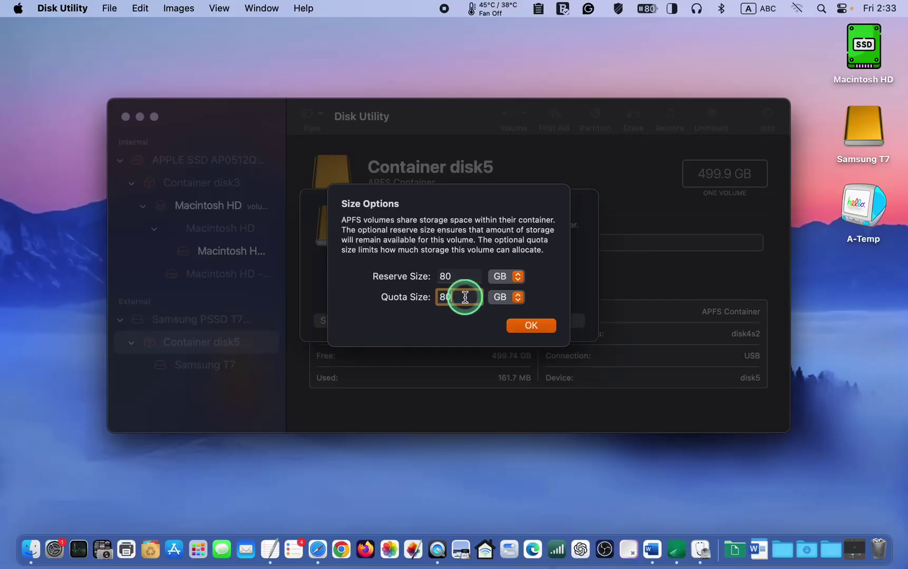
left_click_drag(460, 298, 421, 297)
key("BackSpace")
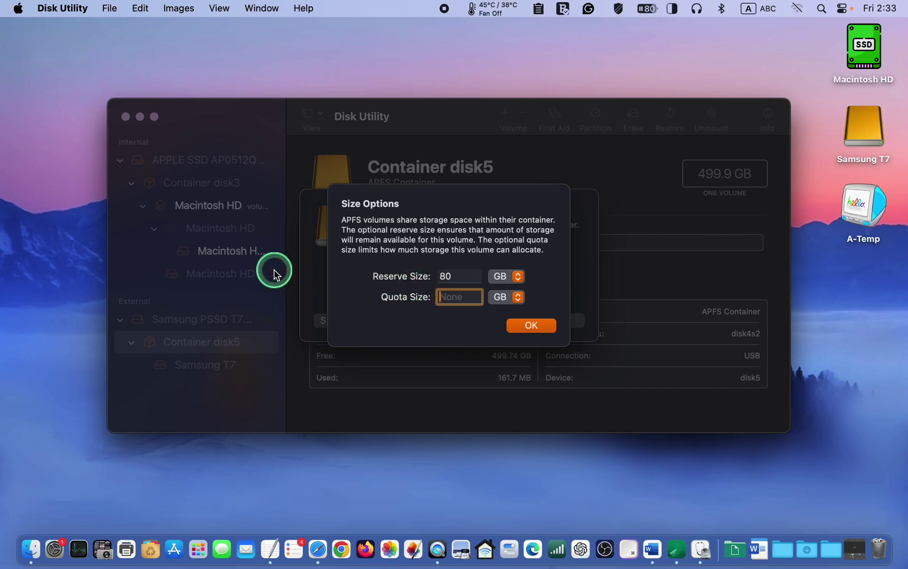
Step: Confirm the size options and add the Mac OS Beta volume to Container disk5, dismissing the report
left_click(532, 326)
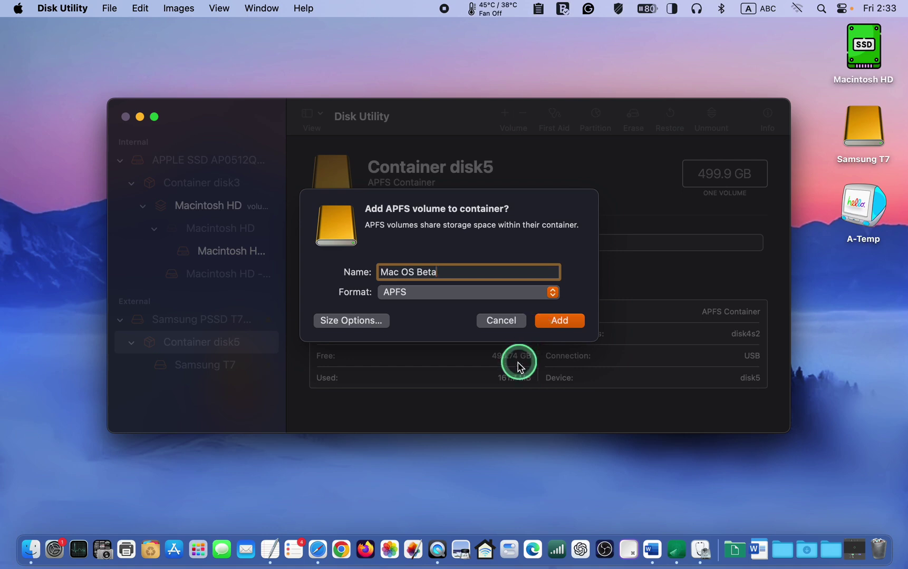
left_click(559, 321)
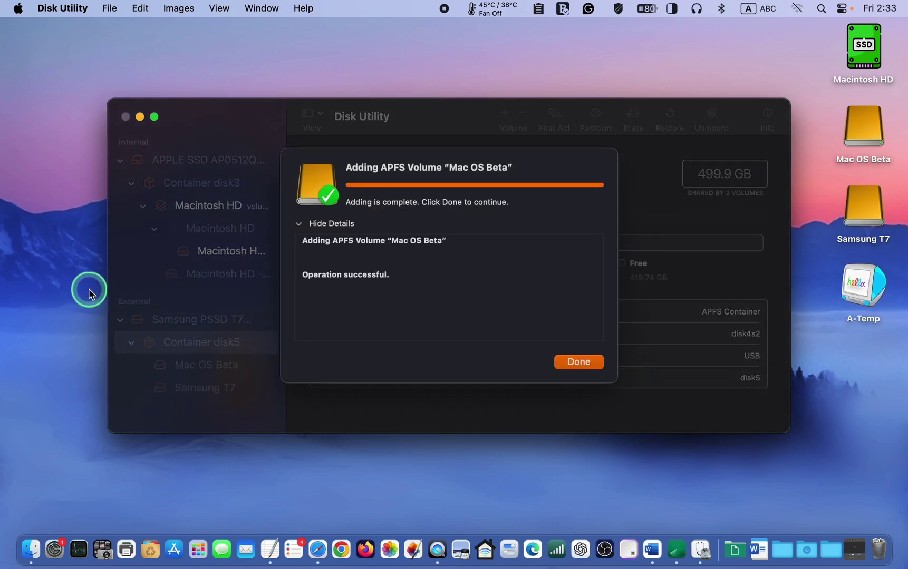
left_click(576, 363)
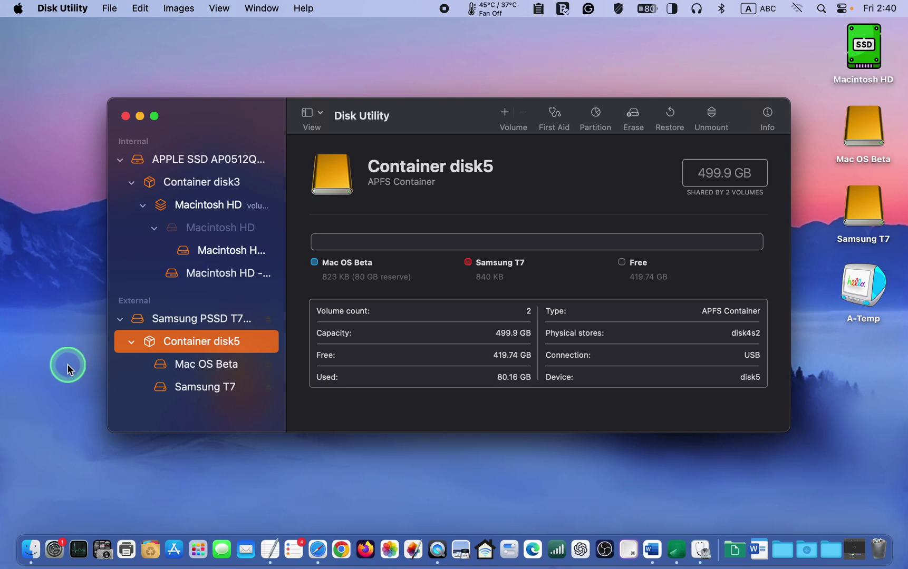
Step: Select Mac OS Beta and request its deletion, bringing up the confirmation prompt
left_click(206, 369)
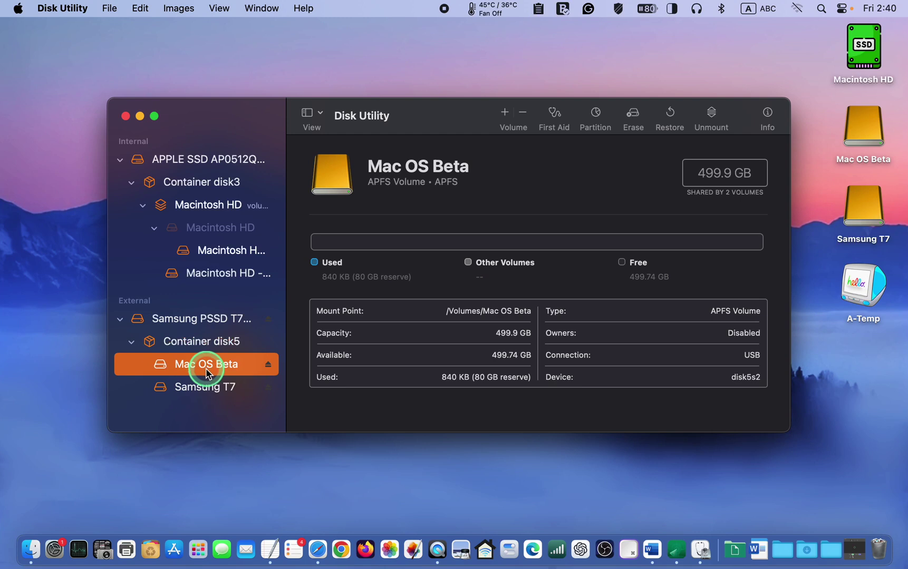
left_click(517, 114)
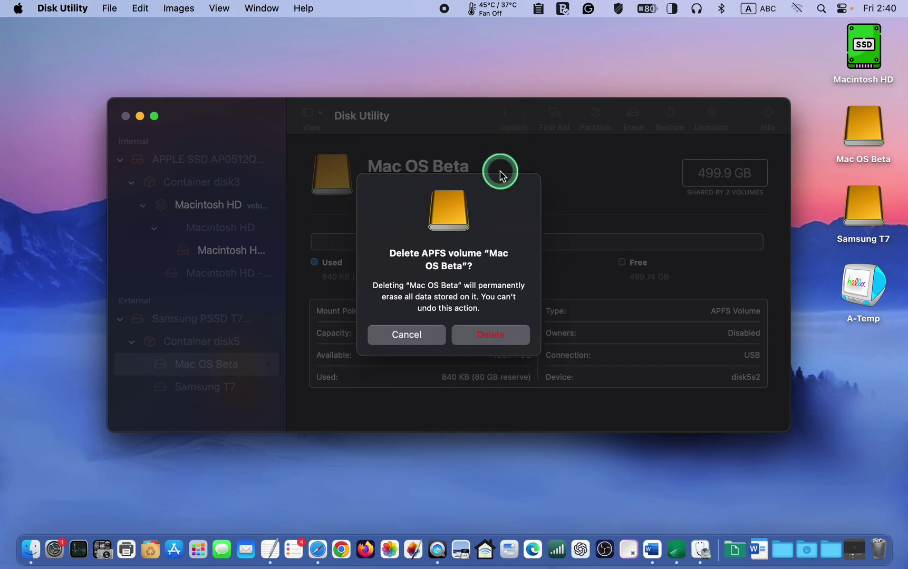